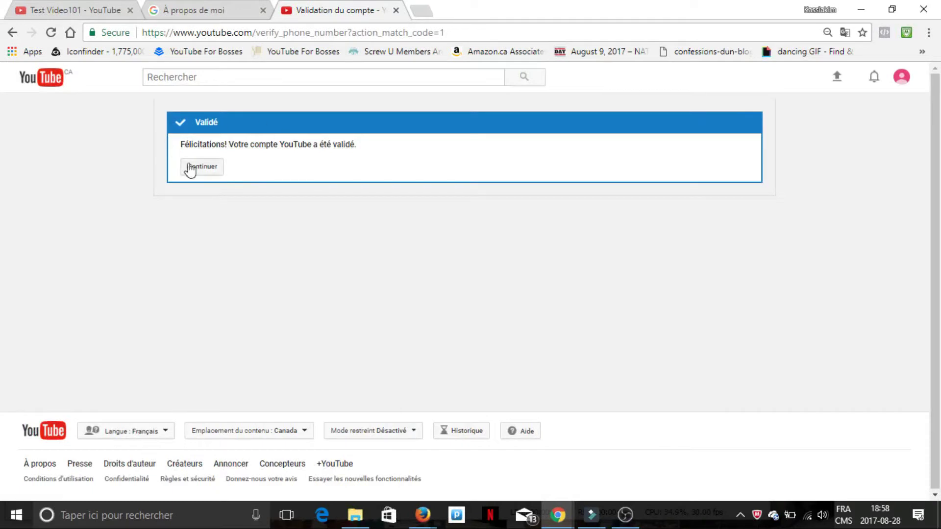
Enable "Personnaliser la mise en page de votre chaîne" for the Test Video101 channel and save the channel settings.
click(201, 167)
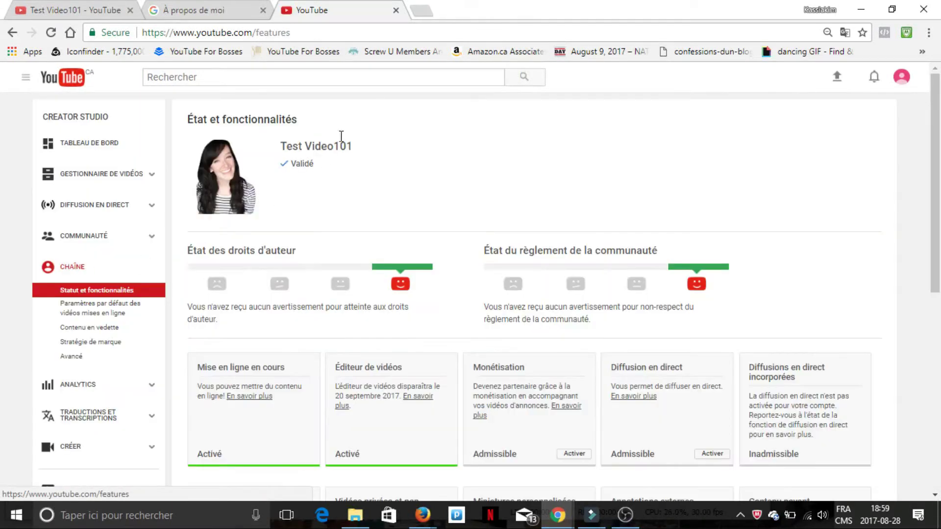
click(59, 83)
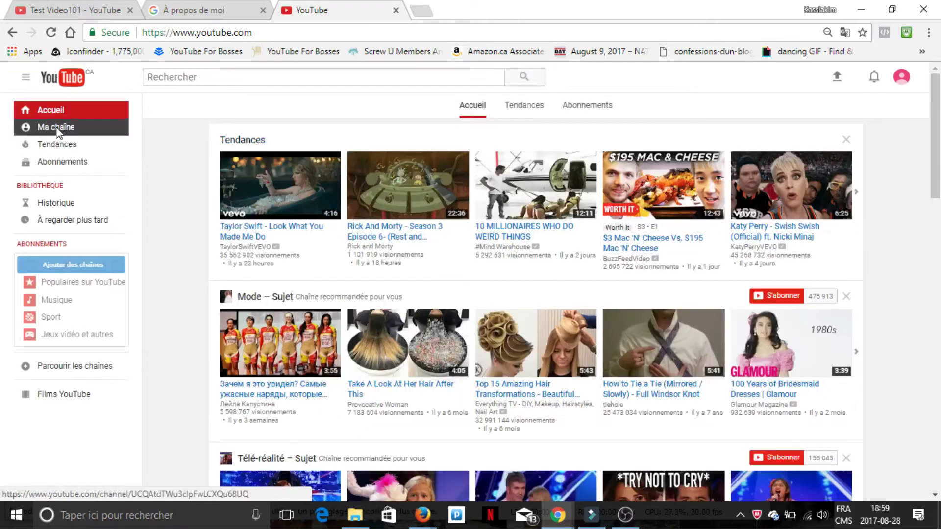
click(34, 128)
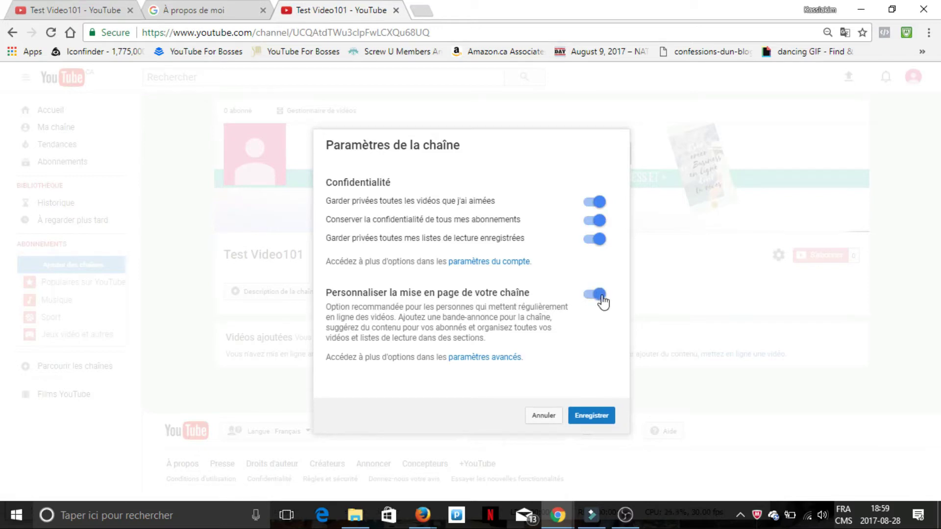
click(598, 421)
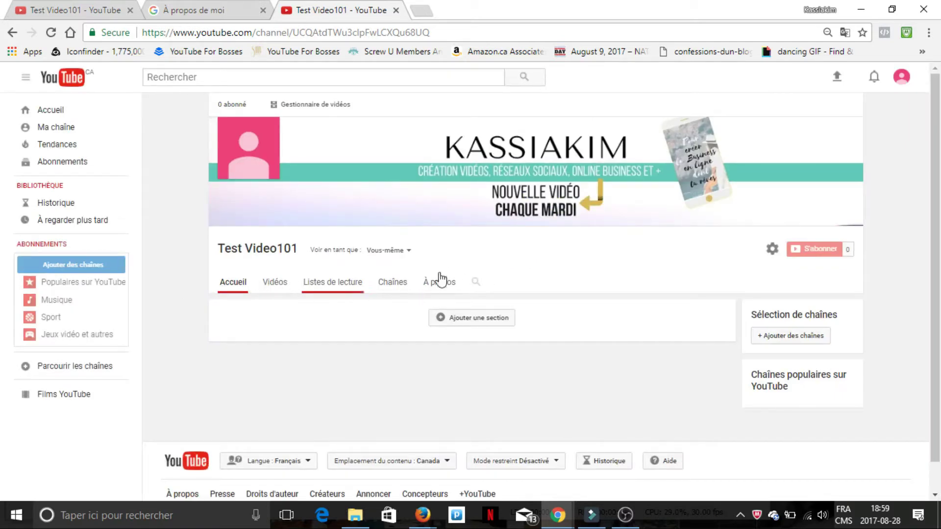
click(272, 289)
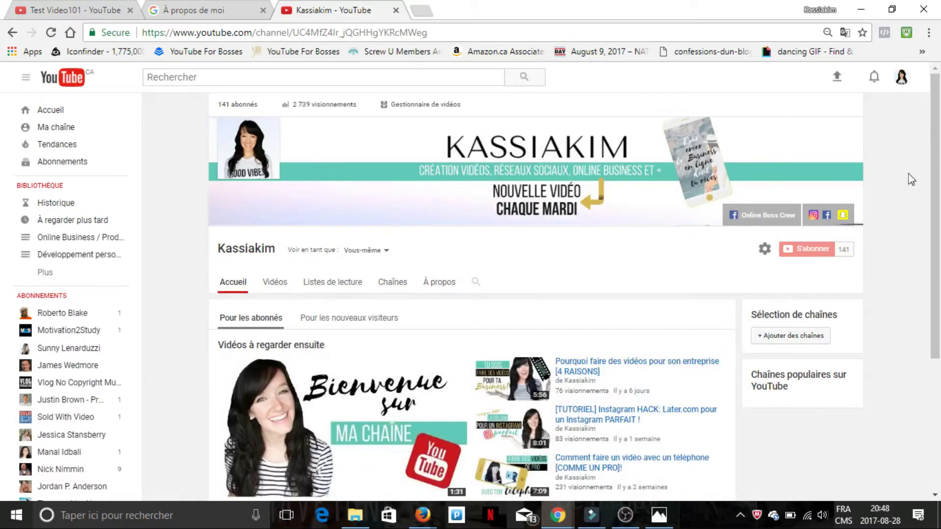
Set "Bienvenue sur ma Chaîne YouTube Bosses!!!" as the channel trailer for new visitors.
scroll(267, 219, down, 2)
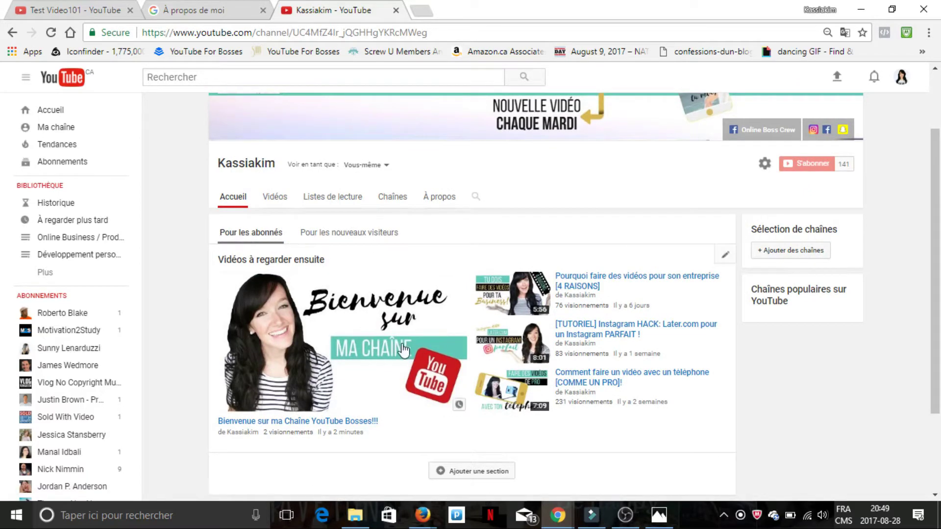
drag(940, 160, 940, 183)
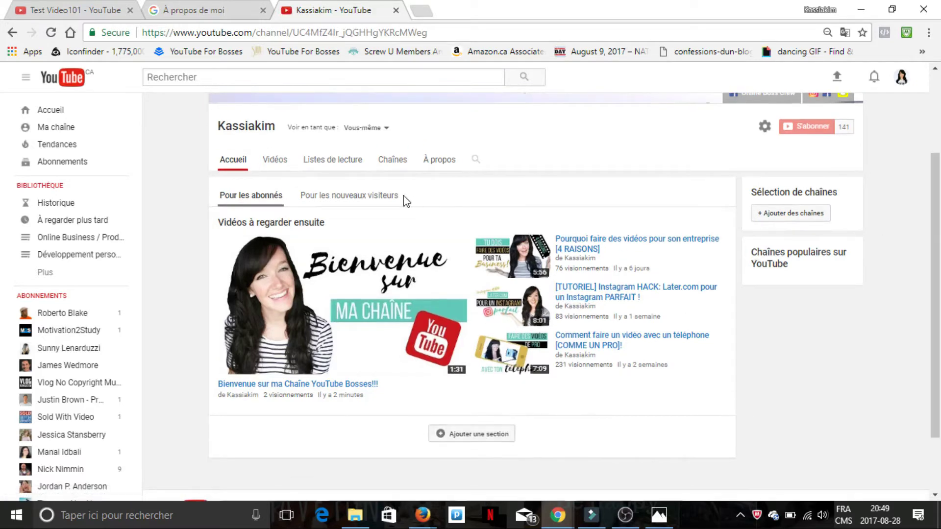
click(338, 199)
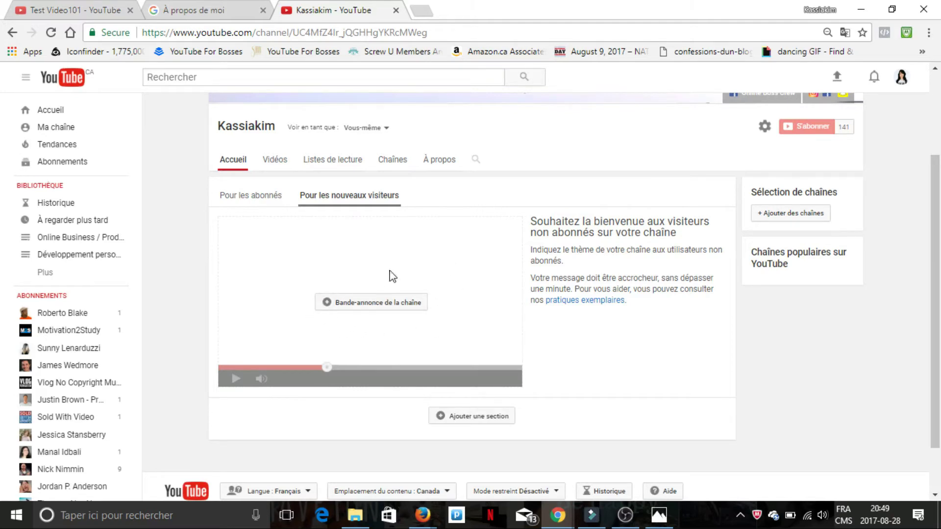
click(373, 304)
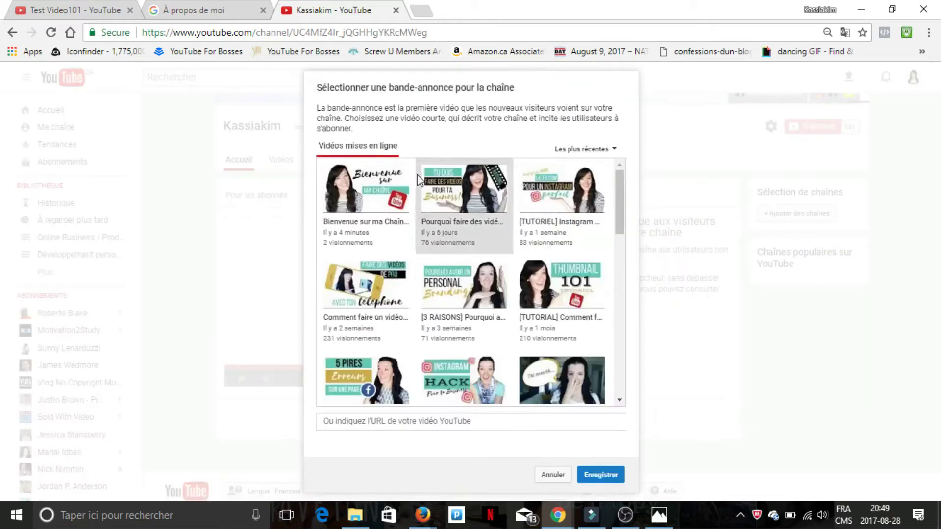
click(377, 194)
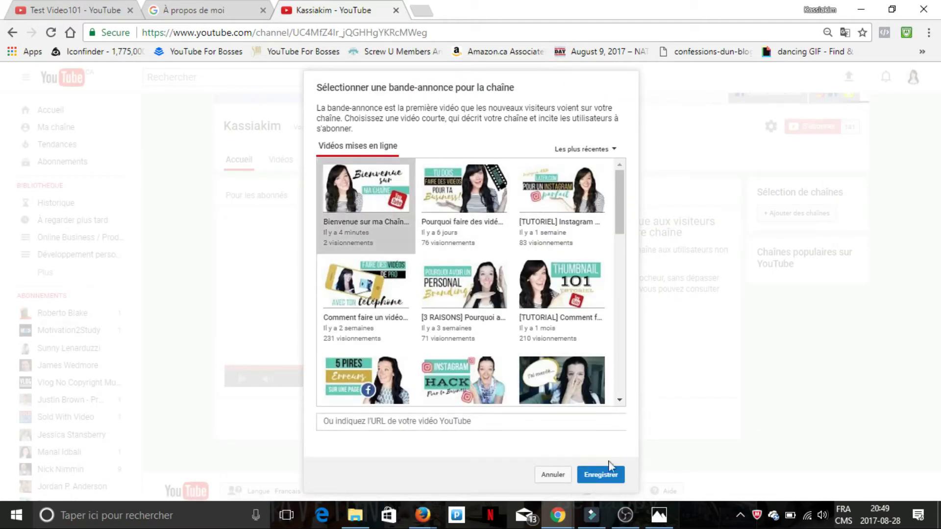
click(603, 475)
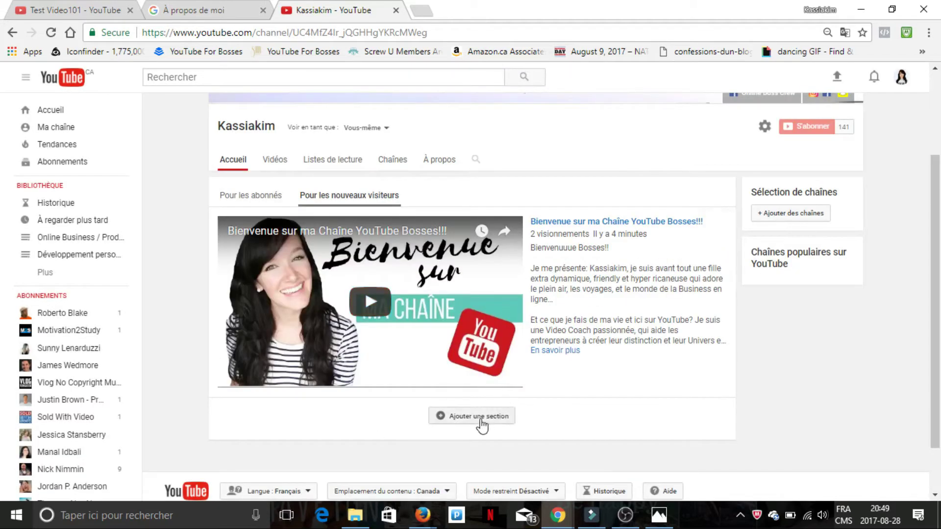
Add a "Mises en ligne populaires" section below the channel trailer using the "Liste verticale" layout.
click(466, 419)
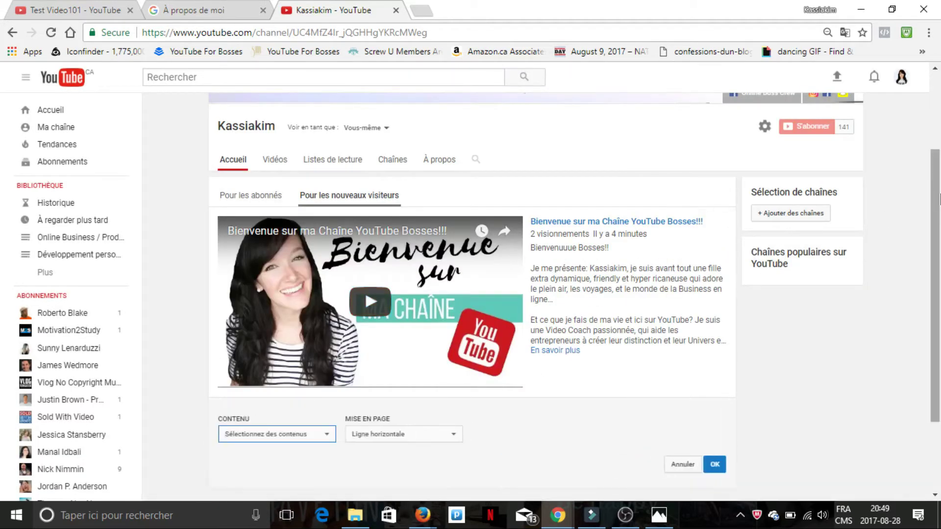
scroll(392, 392, down, 1)
click(324, 372)
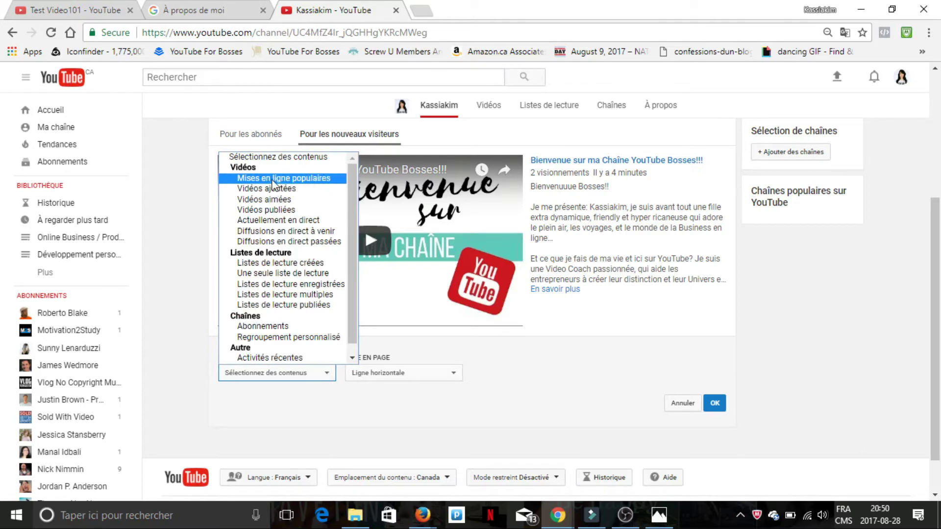
click(301, 178)
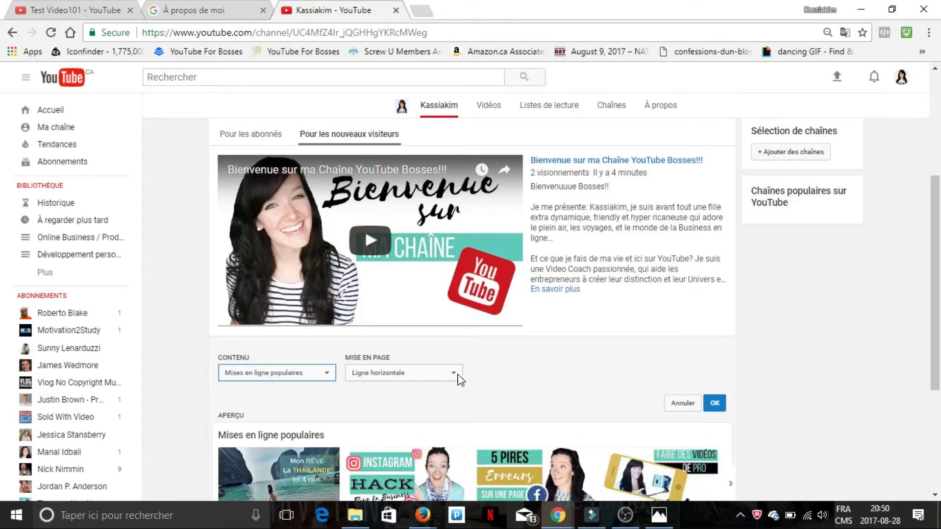
scroll(922, 221, down, 2)
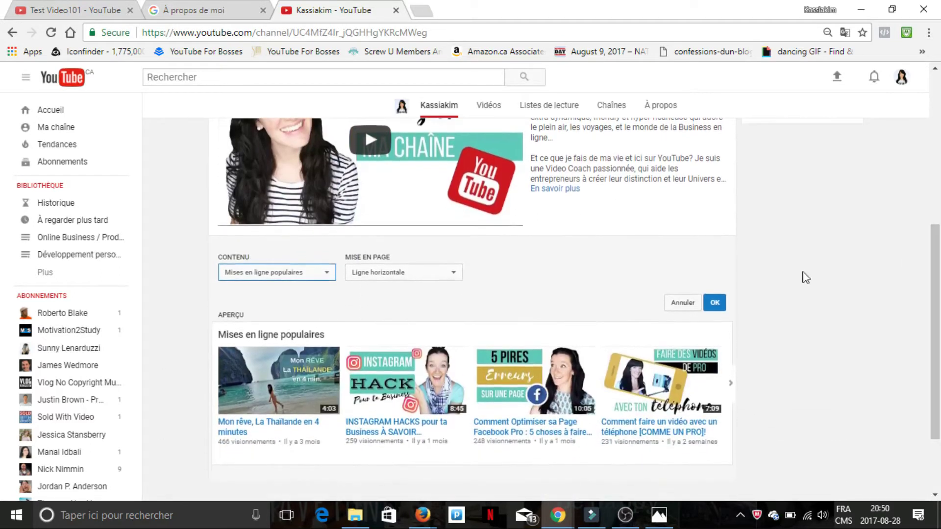
click(454, 276)
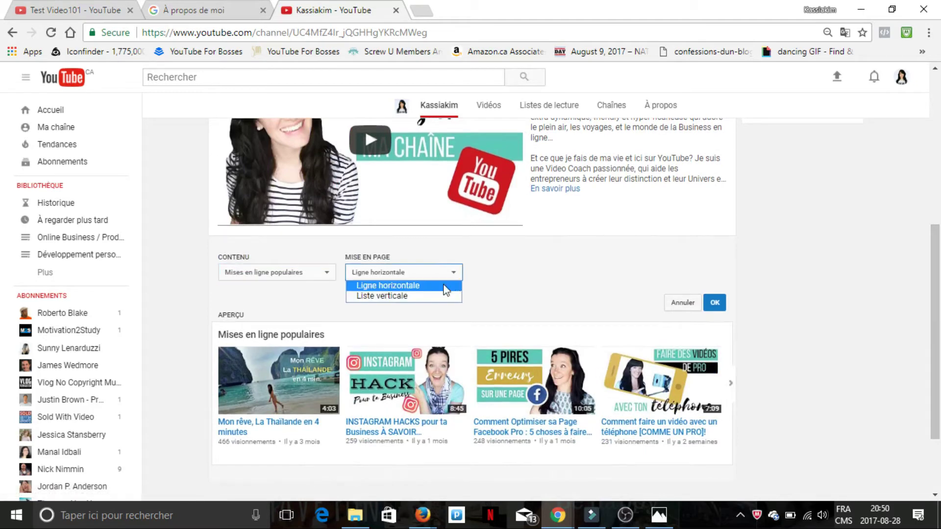
click(424, 297)
drag(935, 240, 938, 321)
click(714, 312)
Add a "Vidéos ajoutées" section below the popular uploads with the "Ligne horizontale" layout.
click(458, 411)
click(316, 433)
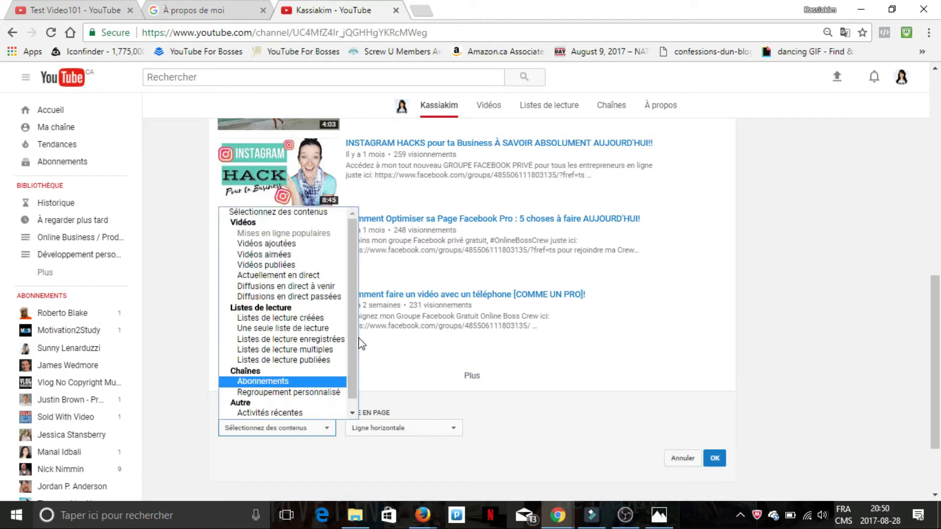
click(284, 246)
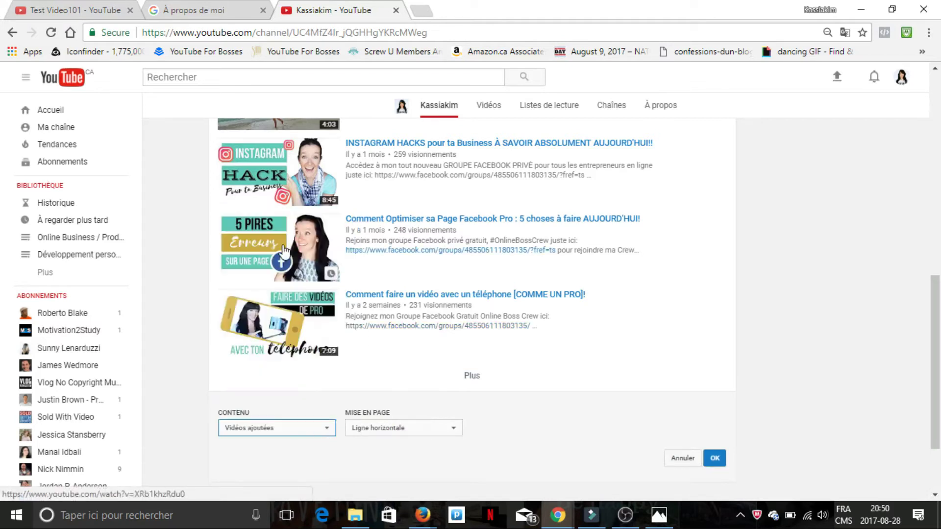
drag(935, 280, 935, 333)
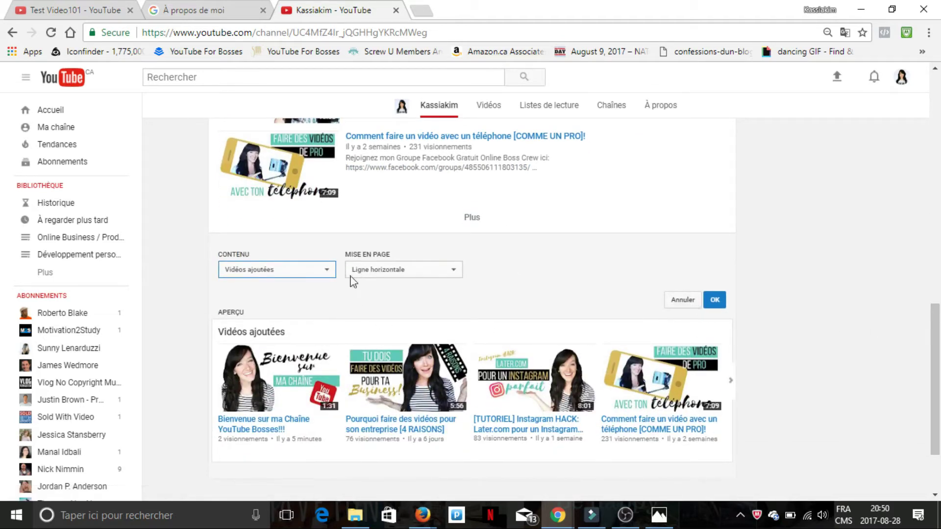
click(713, 300)
Review the new-visitor view of the channel page, briefly playing the trailer and looking over the sections below it.
drag(939, 321, 935, 100)
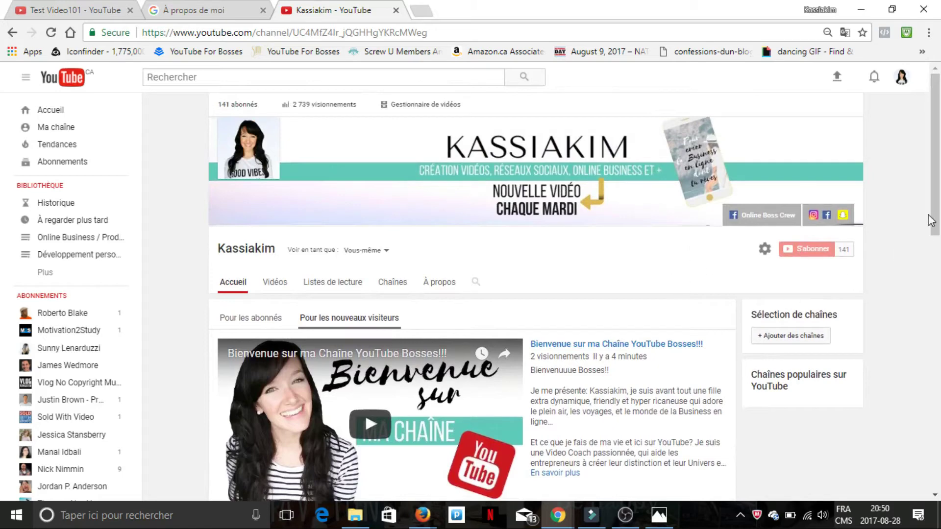
drag(938, 168, 939, 244)
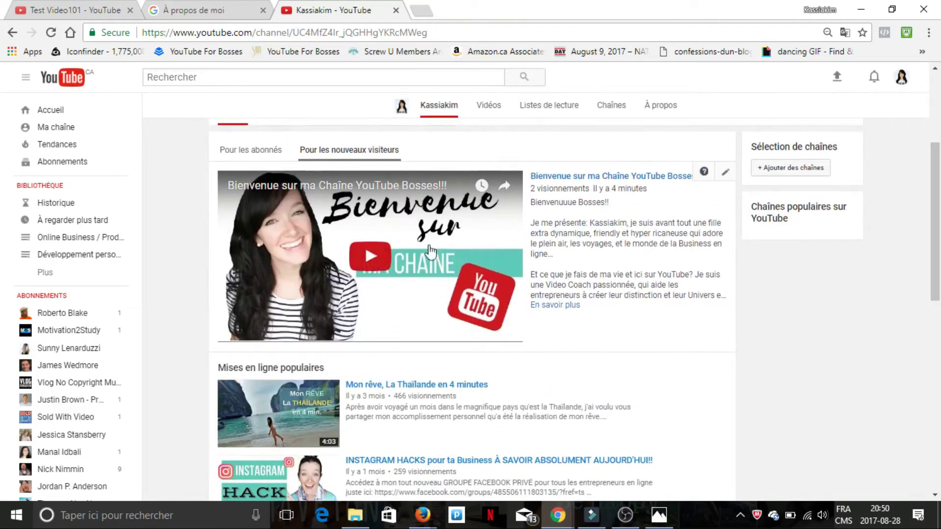
click(365, 263)
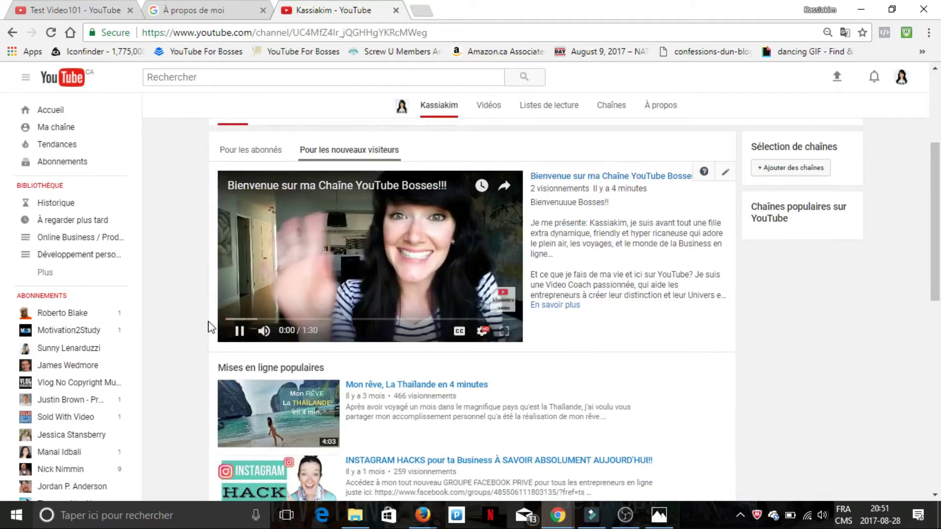
click(240, 338)
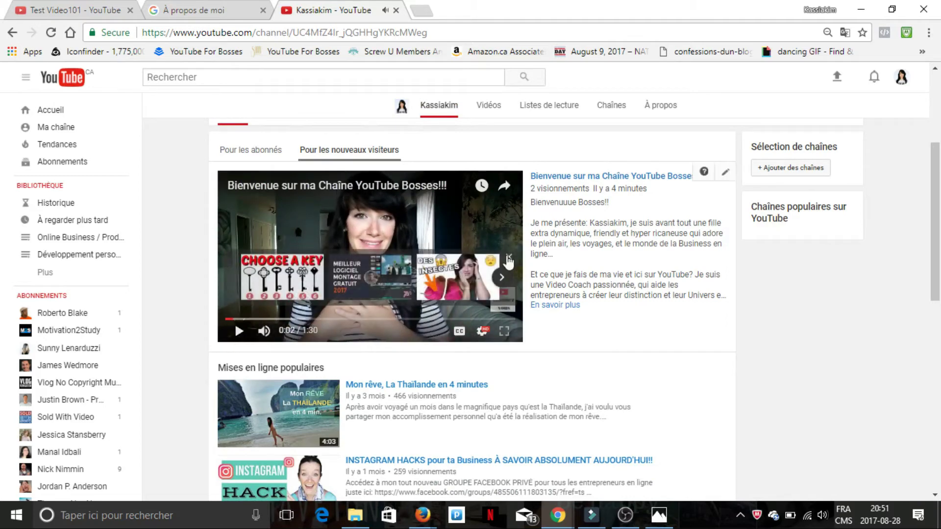
scroll(508, 262, down, 4)
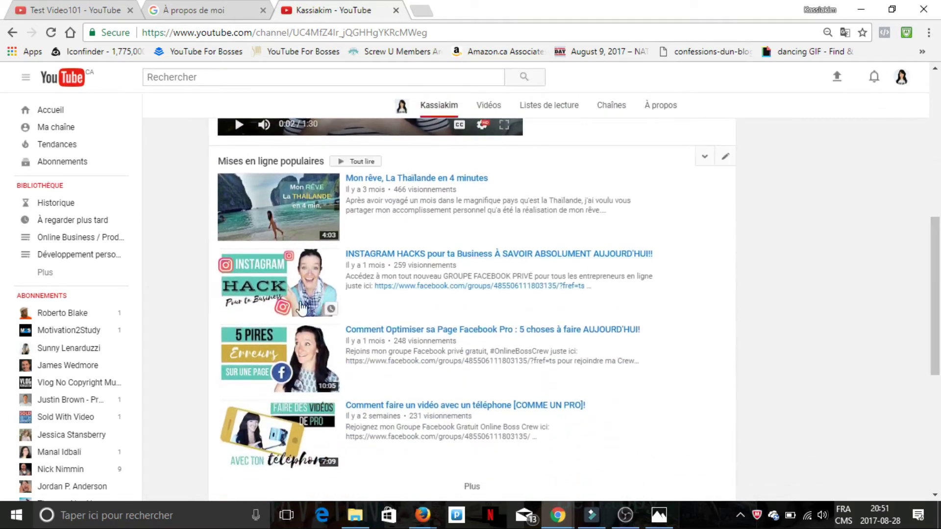
drag(935, 266, 937, 117)
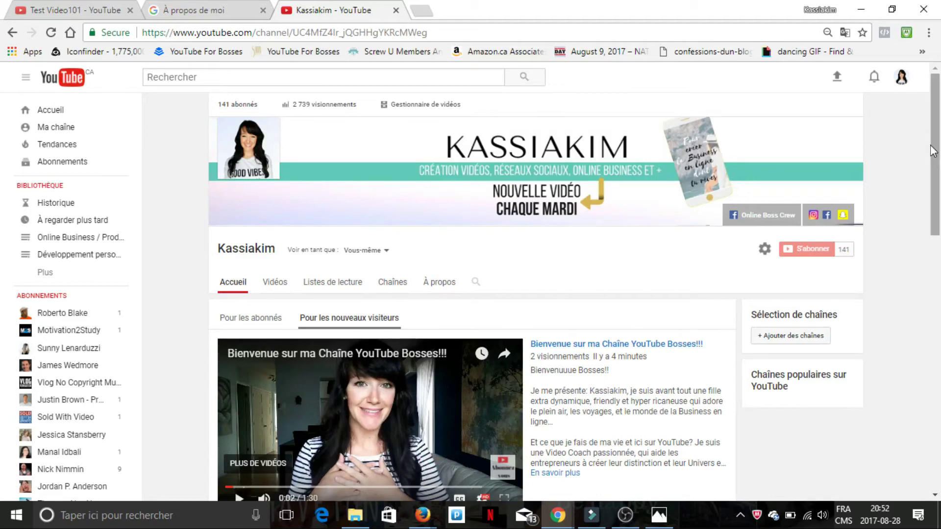
mouse_move(937, 160)
mouse_down()
mouse_move(939, 318)
mouse_move(937, 139)
mouse_move(936, 367)
mouse_move(939, 154)
mouse_up()
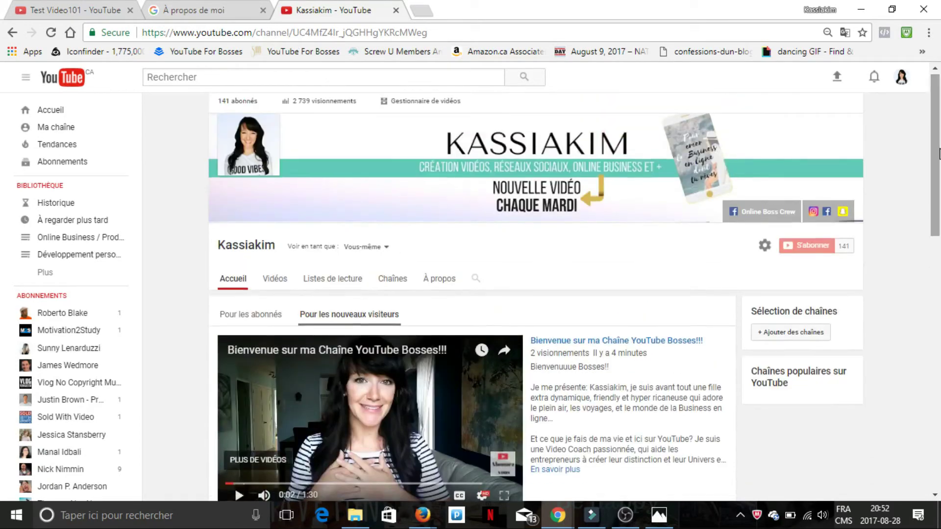